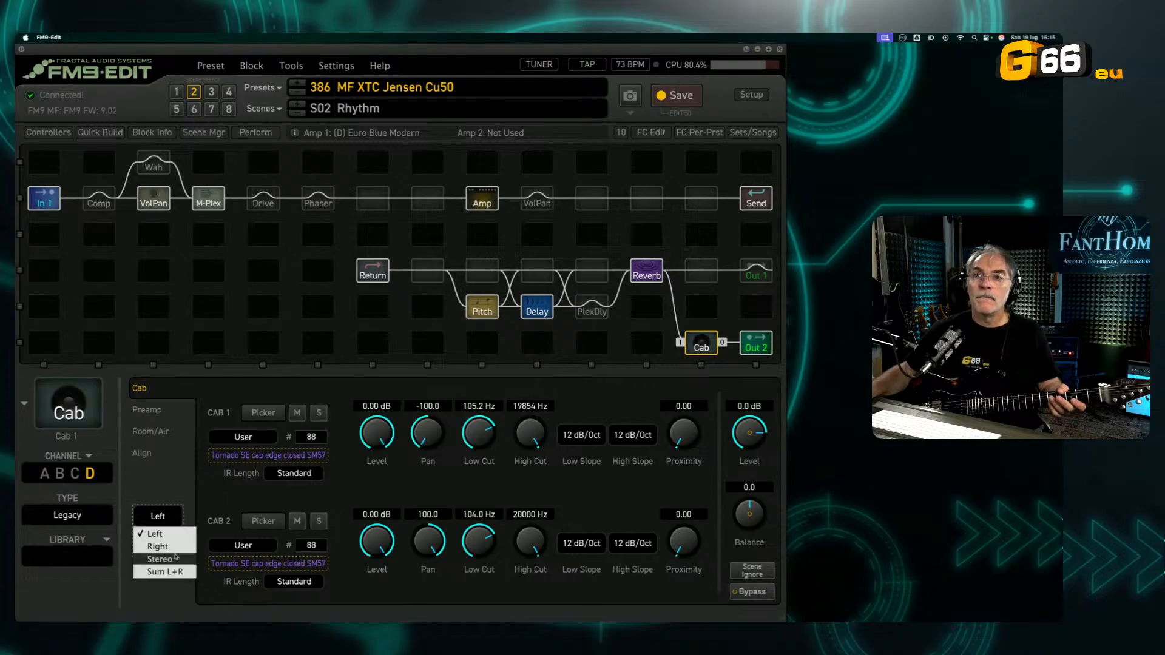
Step: Set the Cab block's input mode to Stereo and open the Output 1 block's mixer settings
{"action": "left_click", "coordinate": [177, 559]}
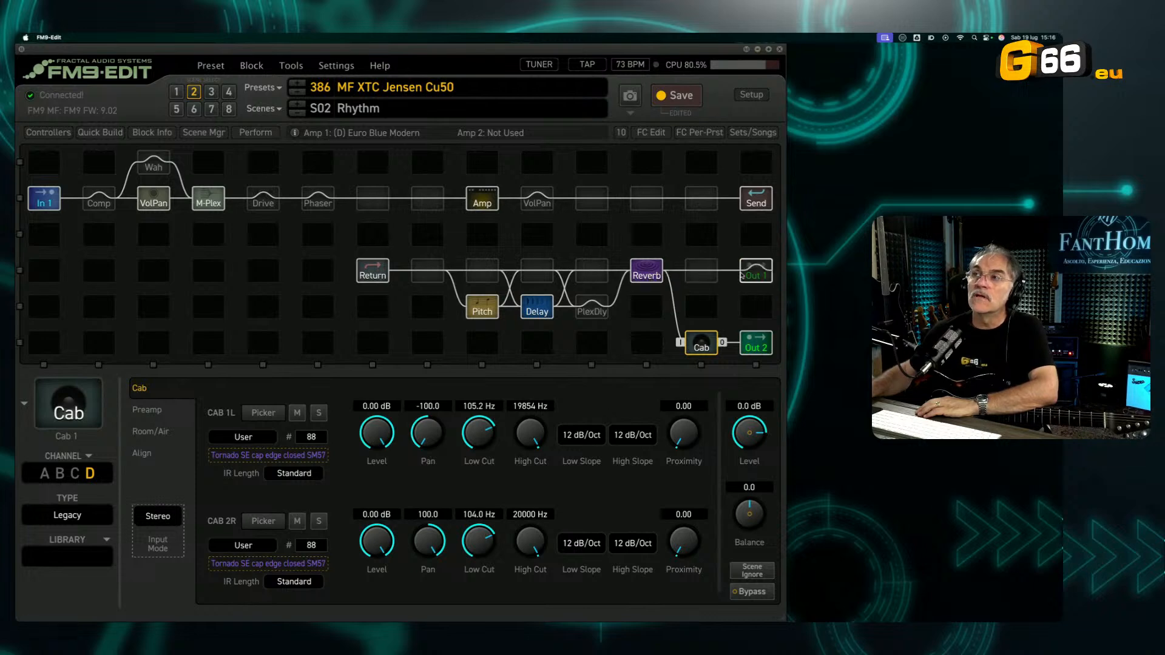
{"action": "left_click", "coordinate": [760, 275]}
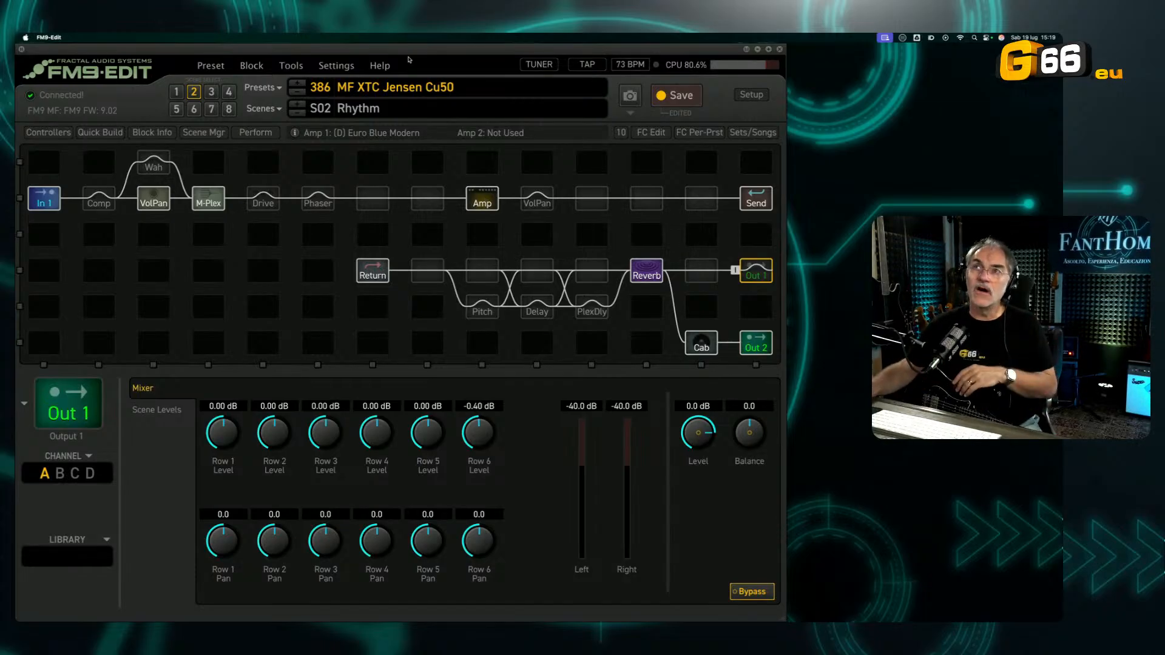
Step: Load preset 387 MF Custom 50 Jensen in place of the current preset
{"action": "left_click", "coordinate": [299, 93]}
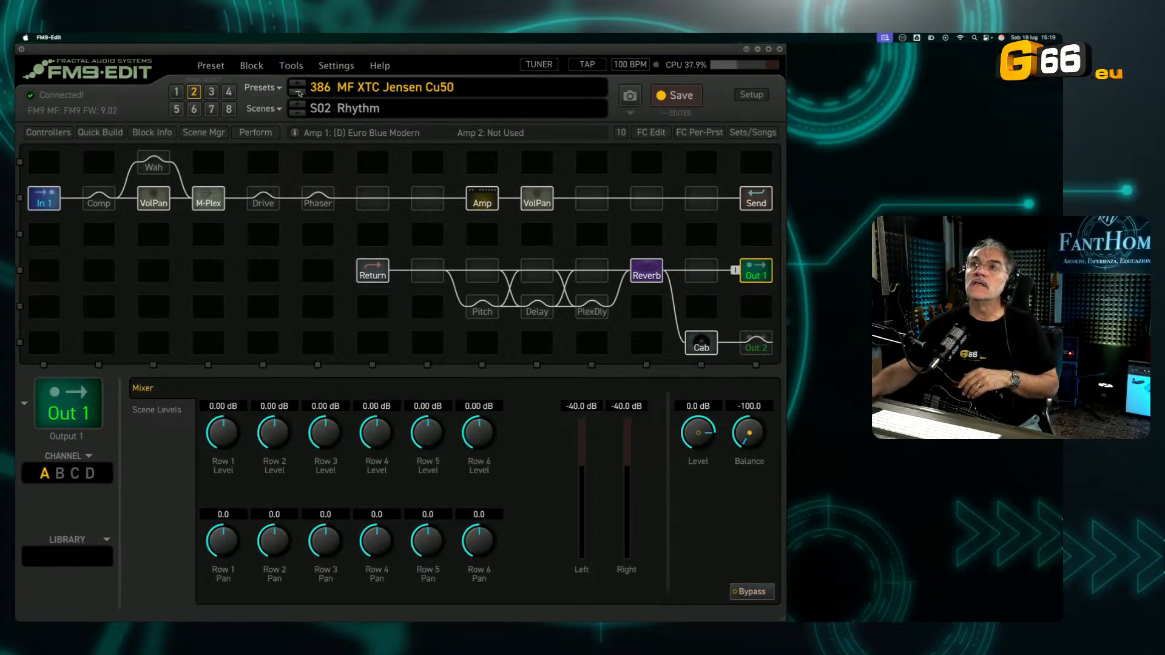
{"action": "left_click", "coordinate": [297, 84]}
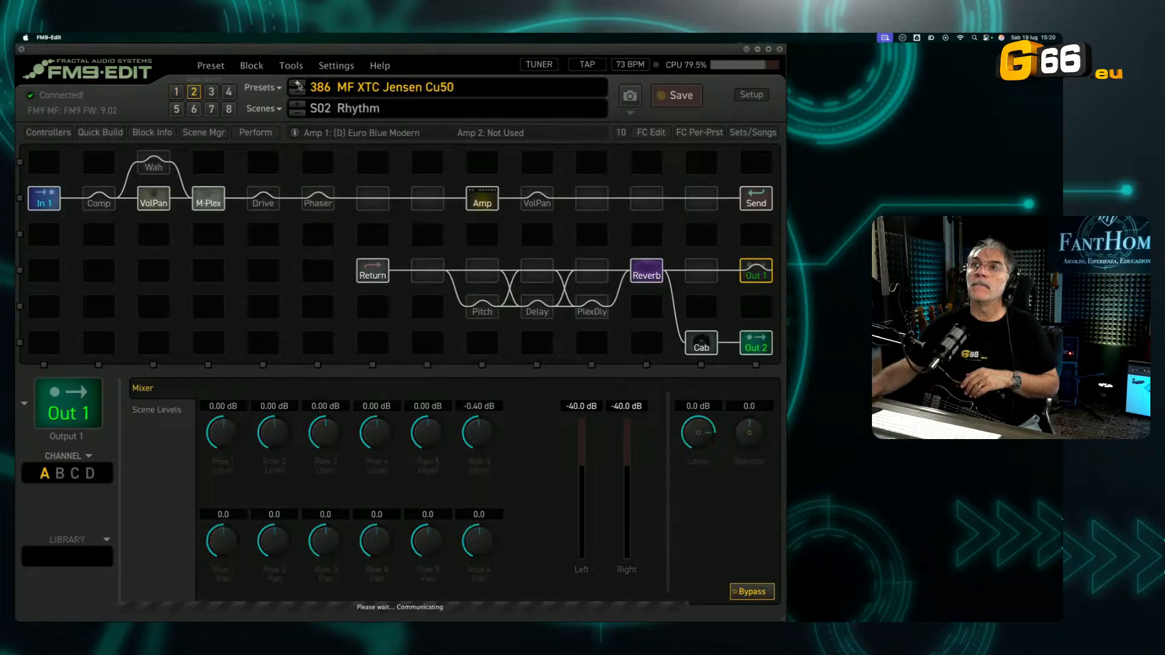
{"action": "left_click", "coordinate": [298, 83]}
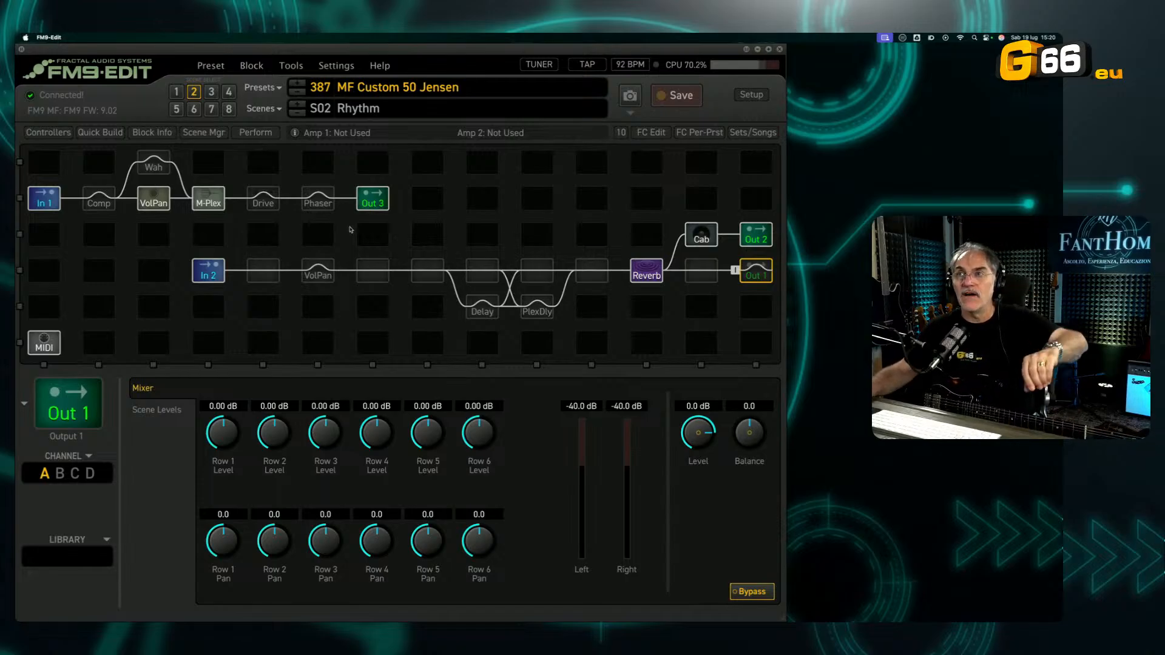
Step: Review the Output 3, Input 2 and Output 2 blocks that form the preset's external amp routing
{"action": "left_click", "coordinate": [375, 206]}
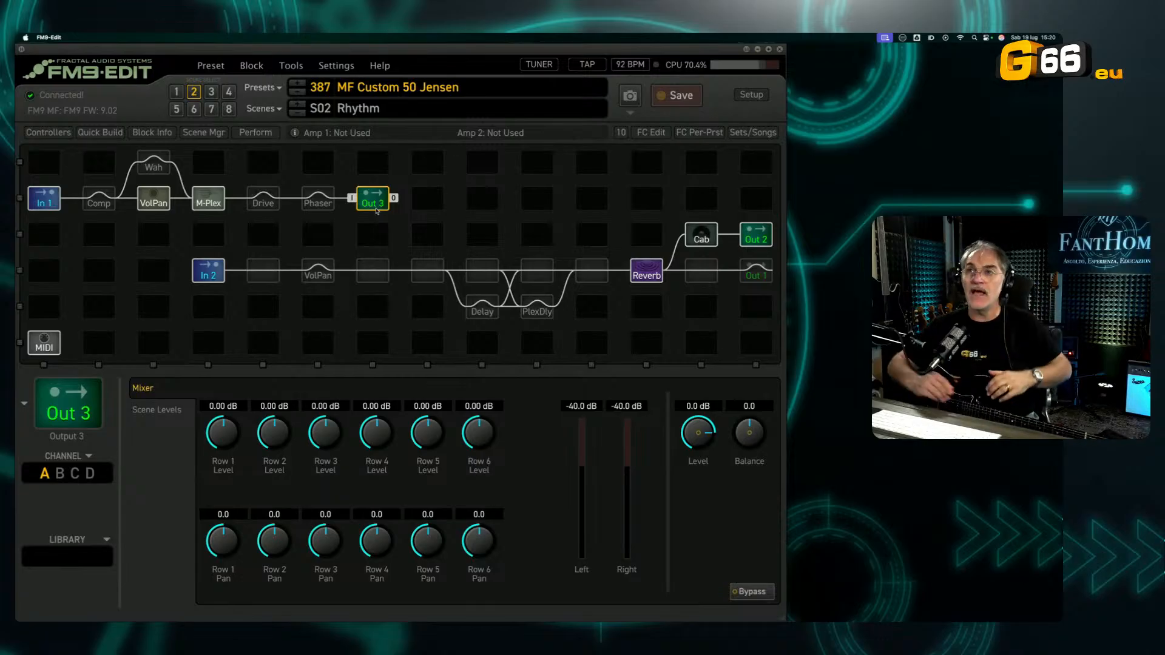
{"action": "left_click", "coordinate": [211, 276]}
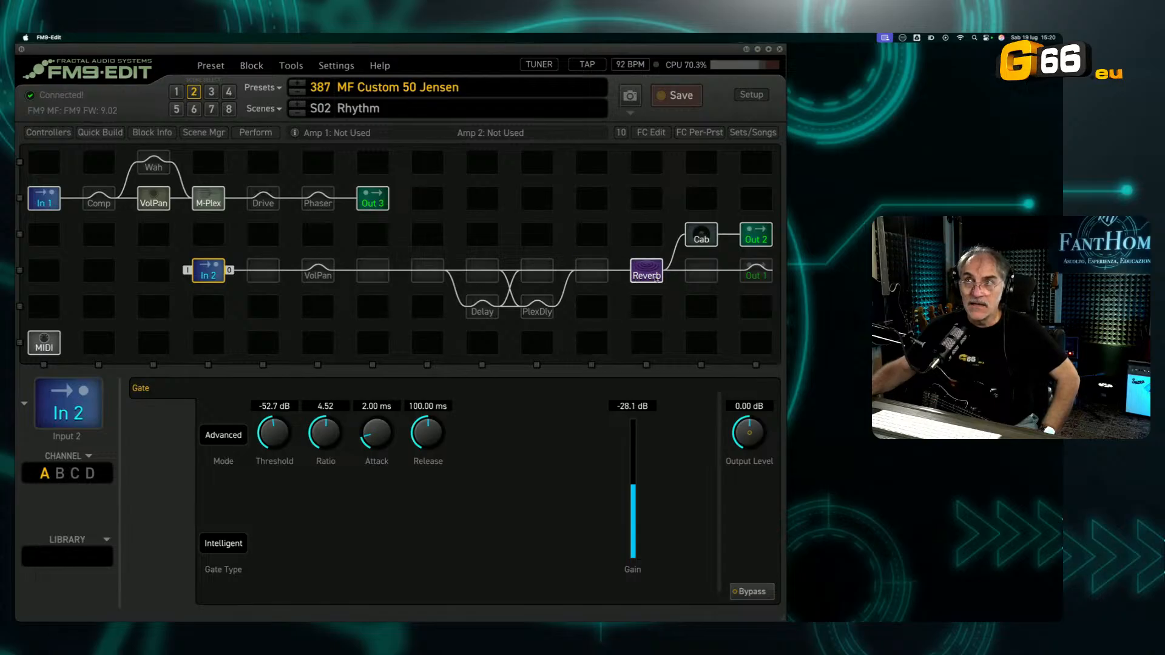
{"action": "left_click", "coordinate": [767, 241]}
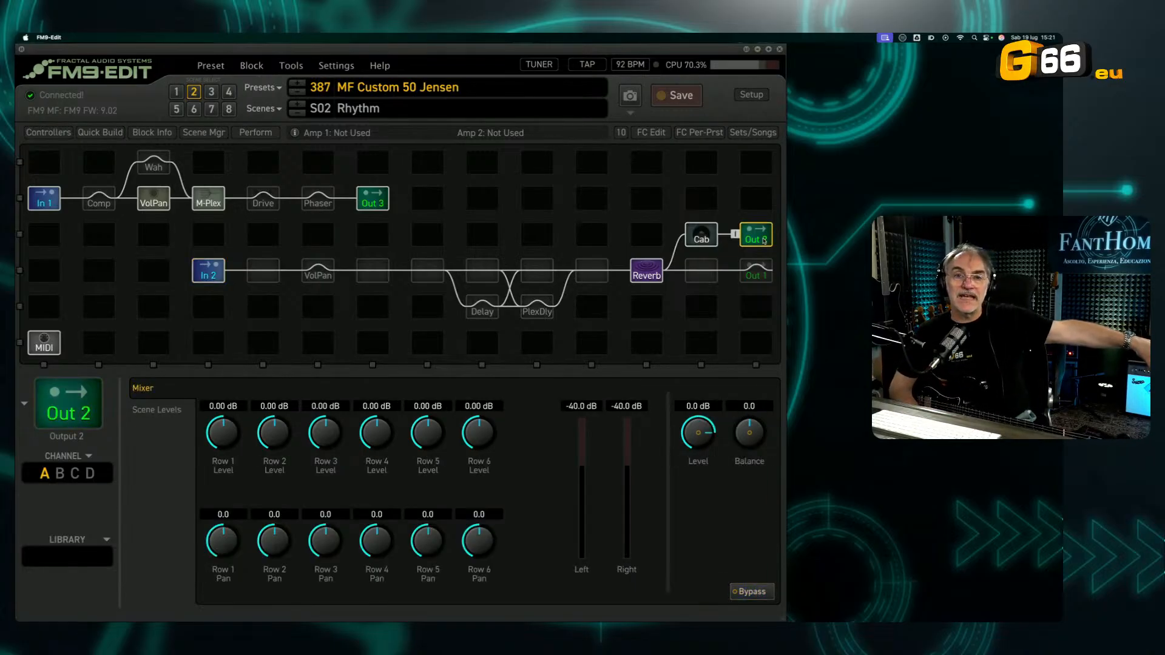
Step: Take the Output 1 block out of bypass and check the input channels in the Audient iD Mixer
{"action": "left_click", "coordinate": [753, 283]}
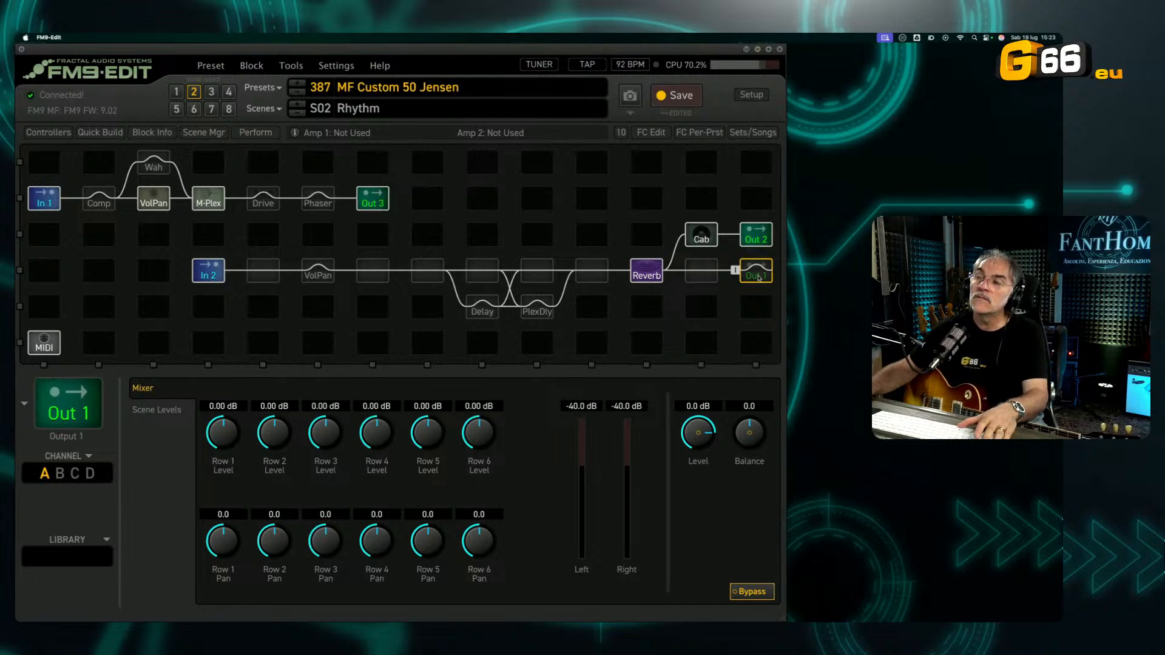
{"action": "key", "text": "space"}
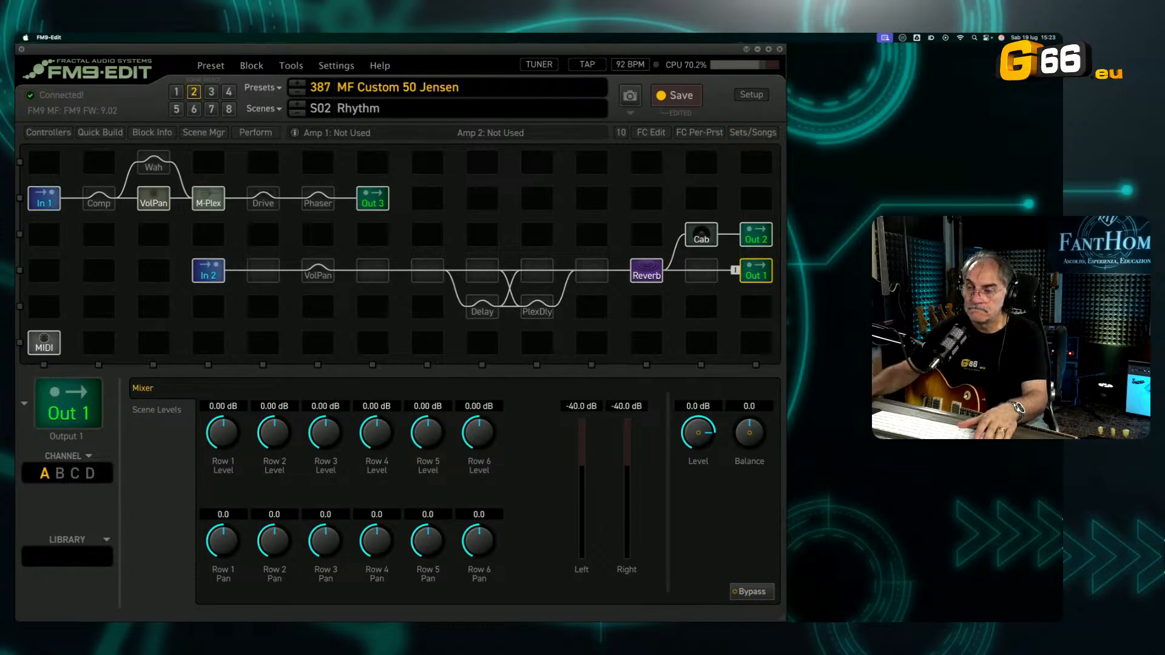
{"action": "key", "text": "super+Tab"}
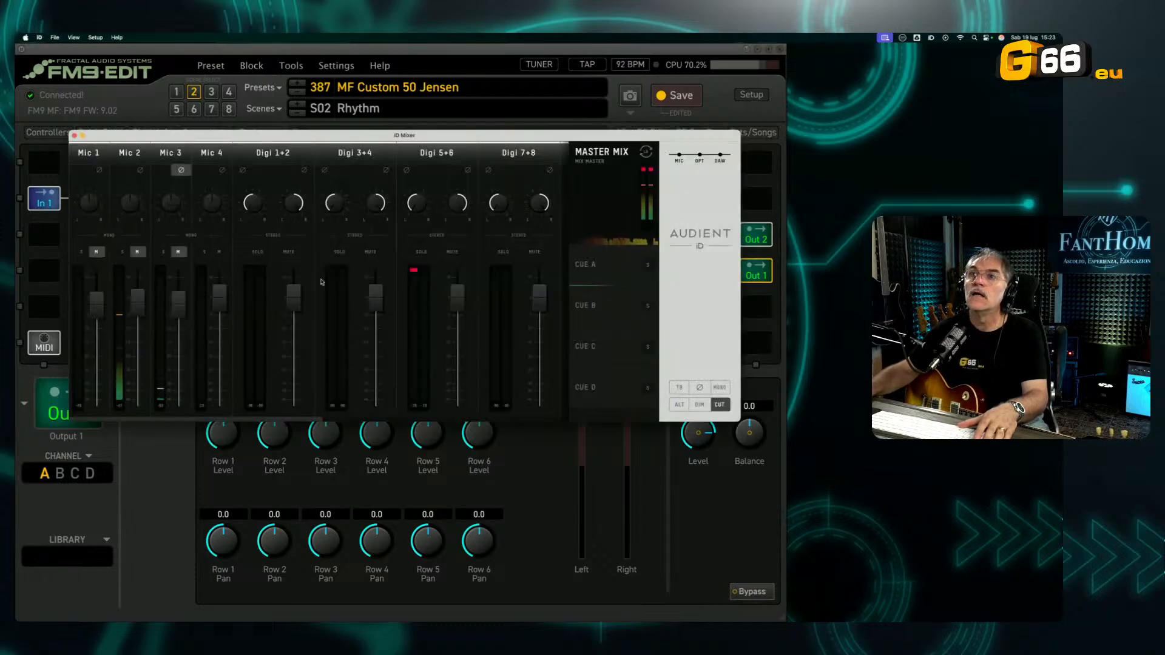
{"action": "left_click", "coordinate": [704, 526]}
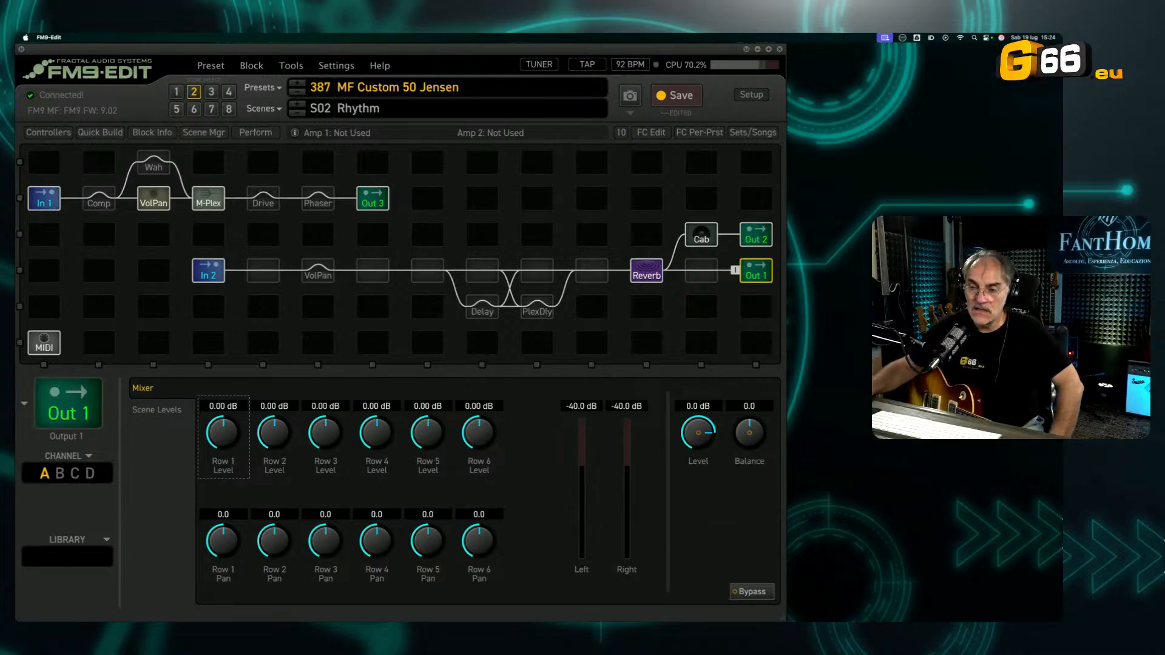
Step: Try the polarity switch on Mic 3 in the Audient iD Mixer and compare with FM9-Edit's Output 1 meters
{"action": "key", "text": "super+Tab"}
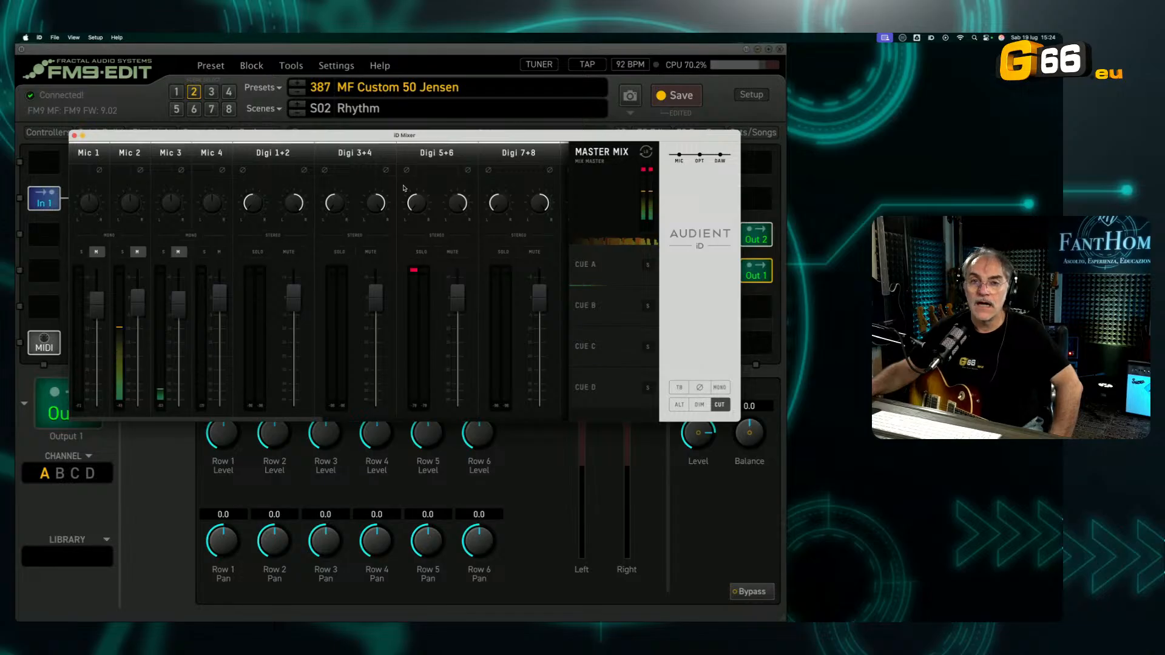
{"action": "left_click", "coordinate": [180, 172]}
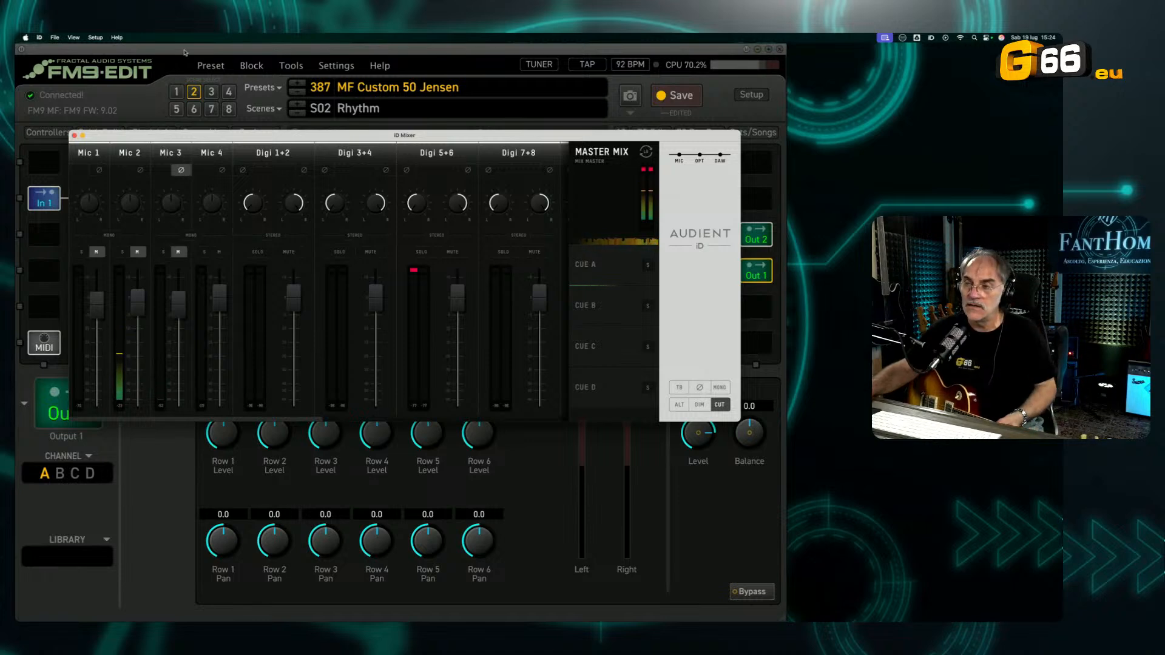
{"action": "left_click", "coordinate": [183, 53]}
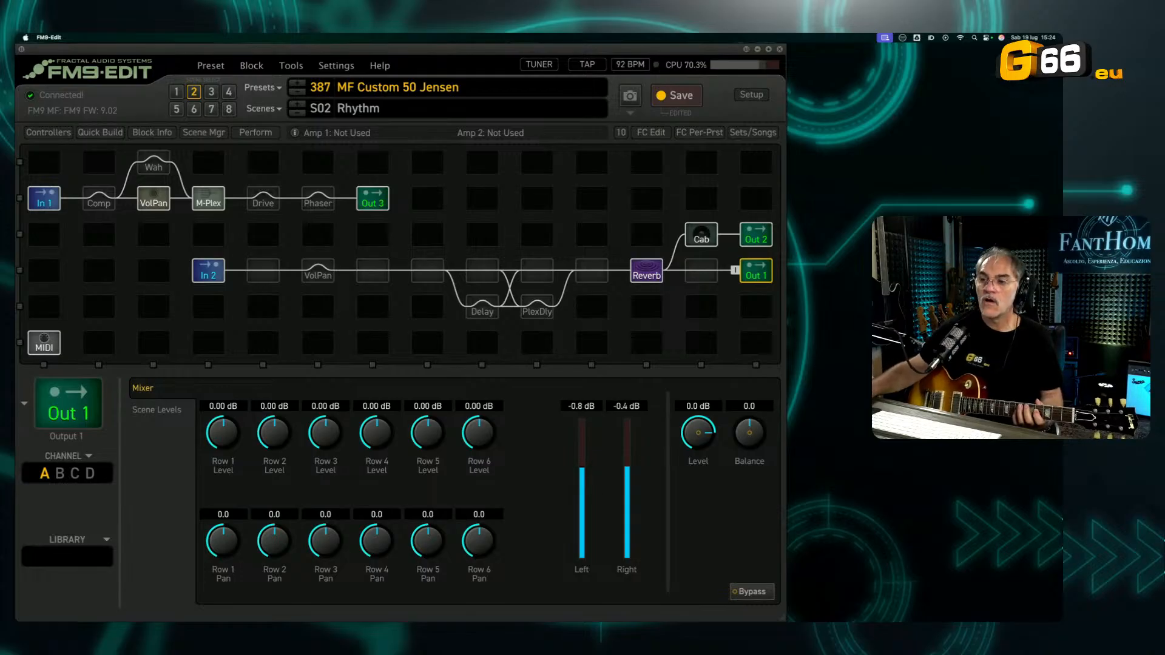
{"action": "left_click", "coordinate": [288, 595]}
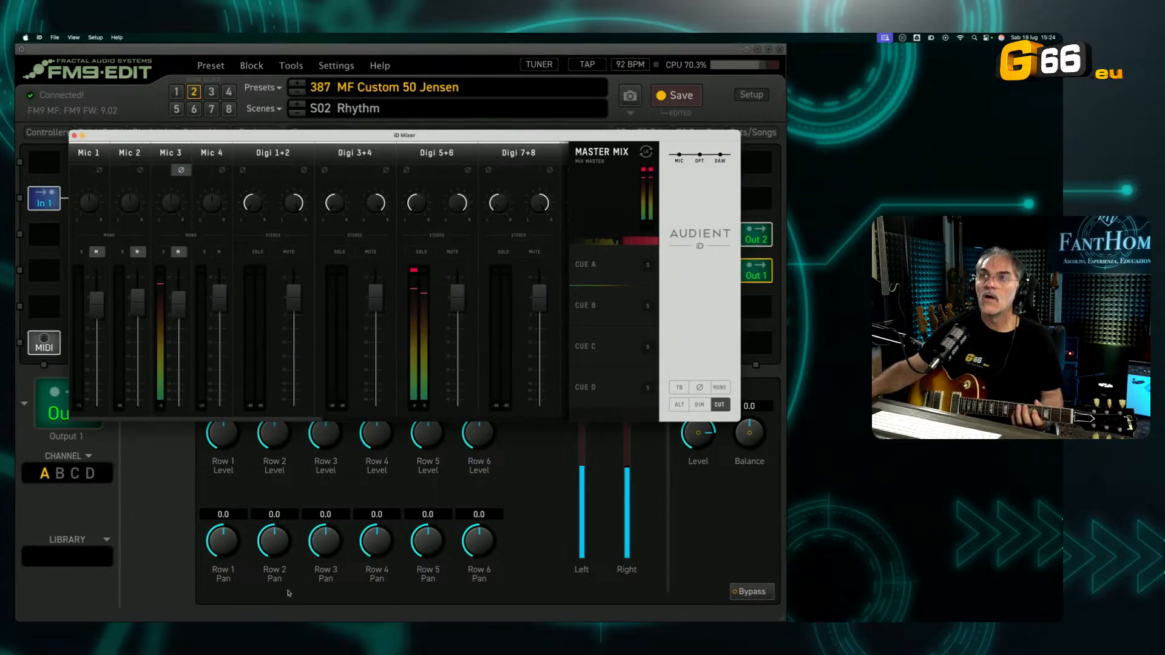
Step: Toggle the polarity inversion of Mic 3 repeatedly to compare, leave it off, and return to FM9-Edit
{"action": "left_click", "coordinate": [185, 174]}
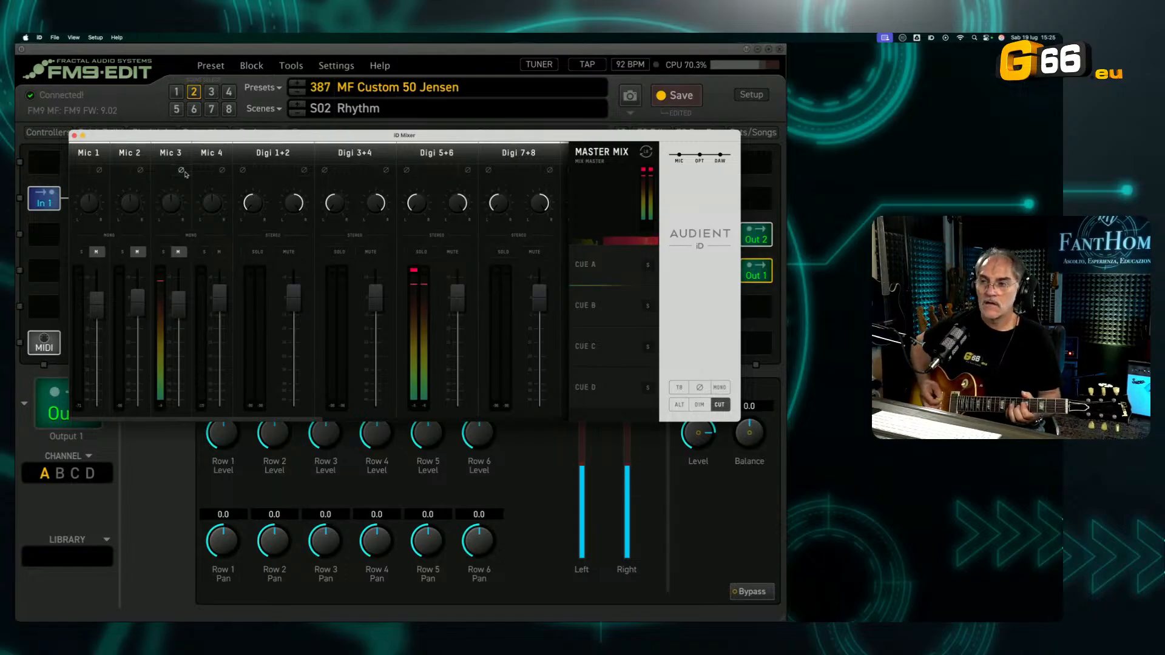
{"action": "left_click", "coordinate": [185, 174]}
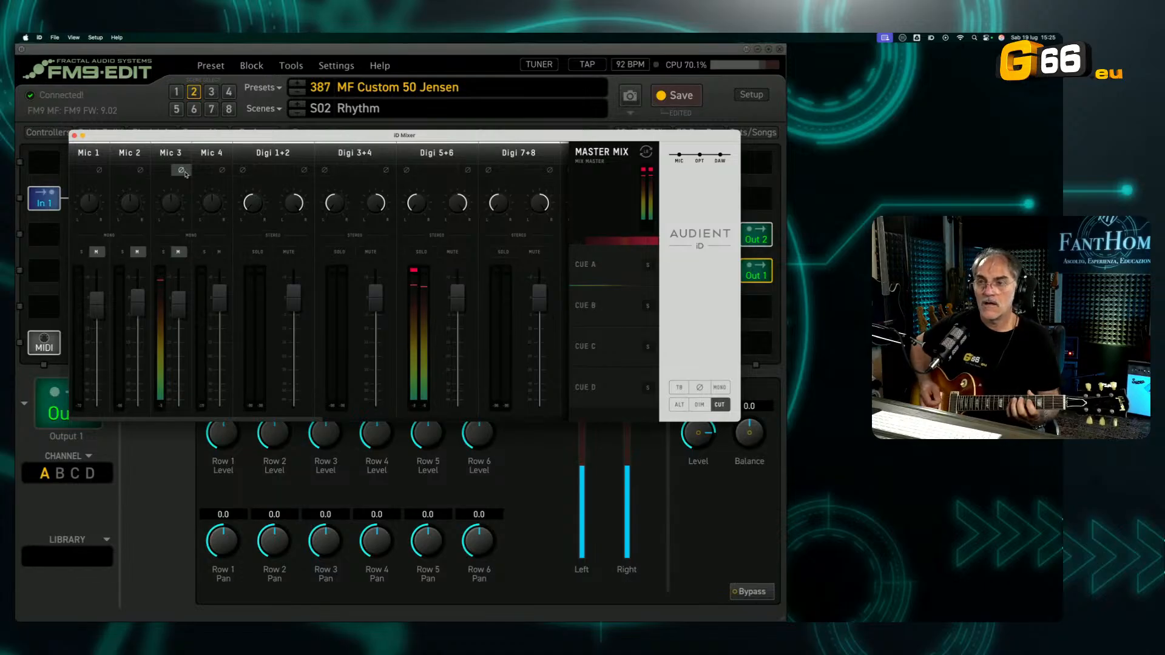
{"action": "left_click", "coordinate": [185, 174]}
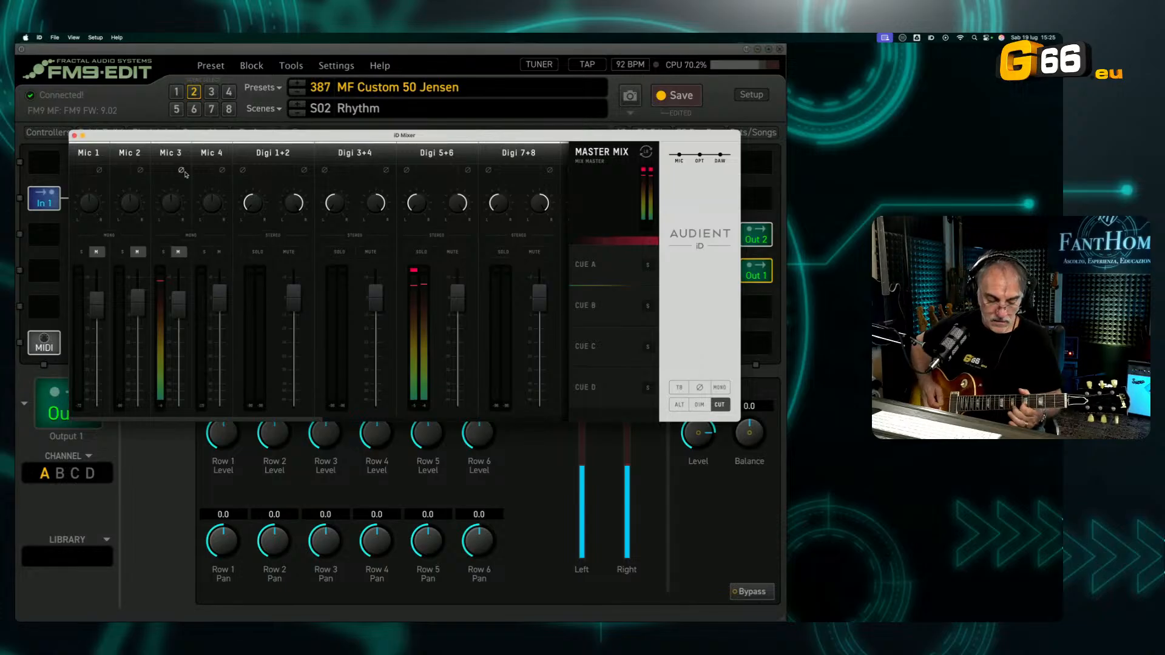
{"action": "left_click", "coordinate": [185, 174]}
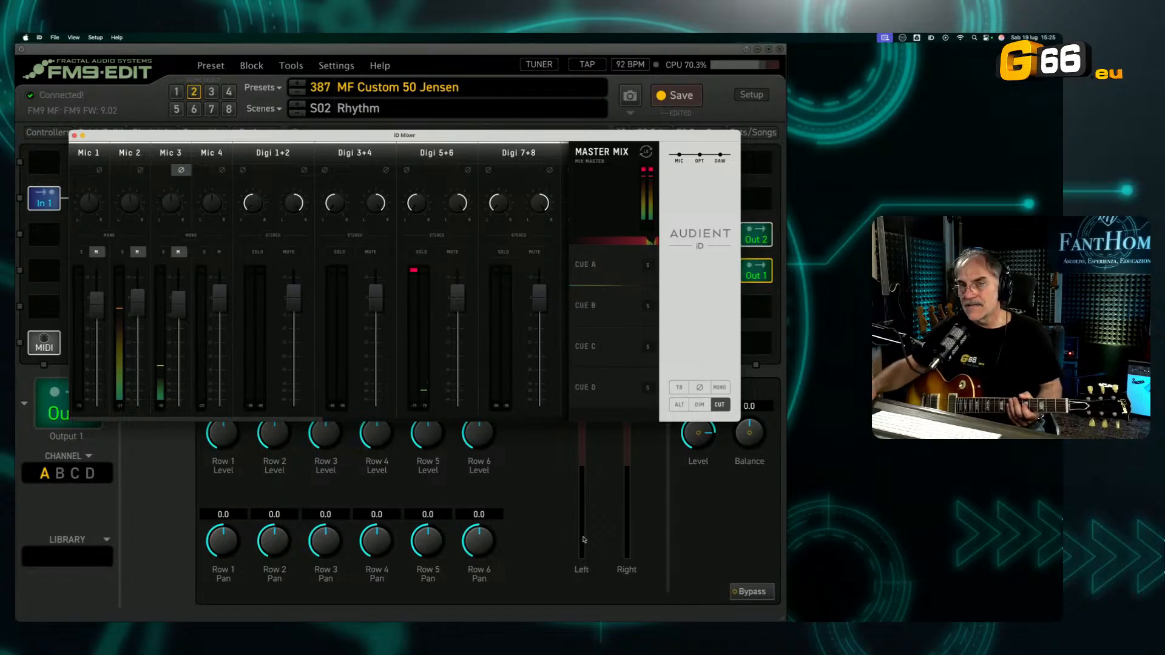
{"action": "left_click", "coordinate": [181, 171]}
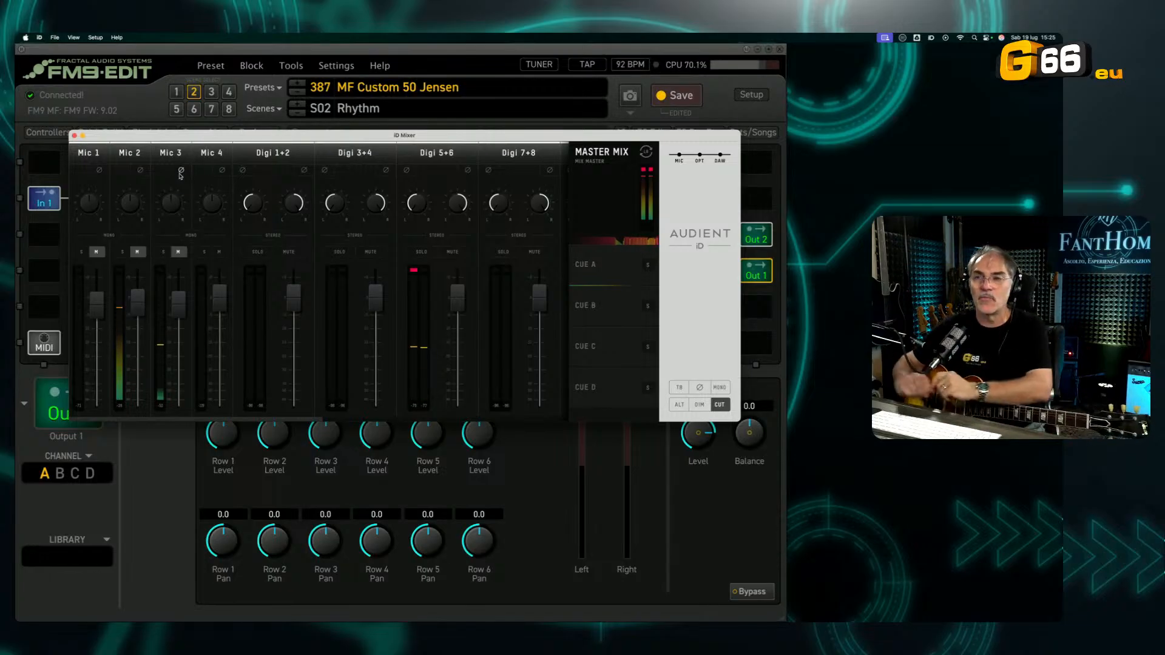
{"action": "left_click", "coordinate": [136, 472]}
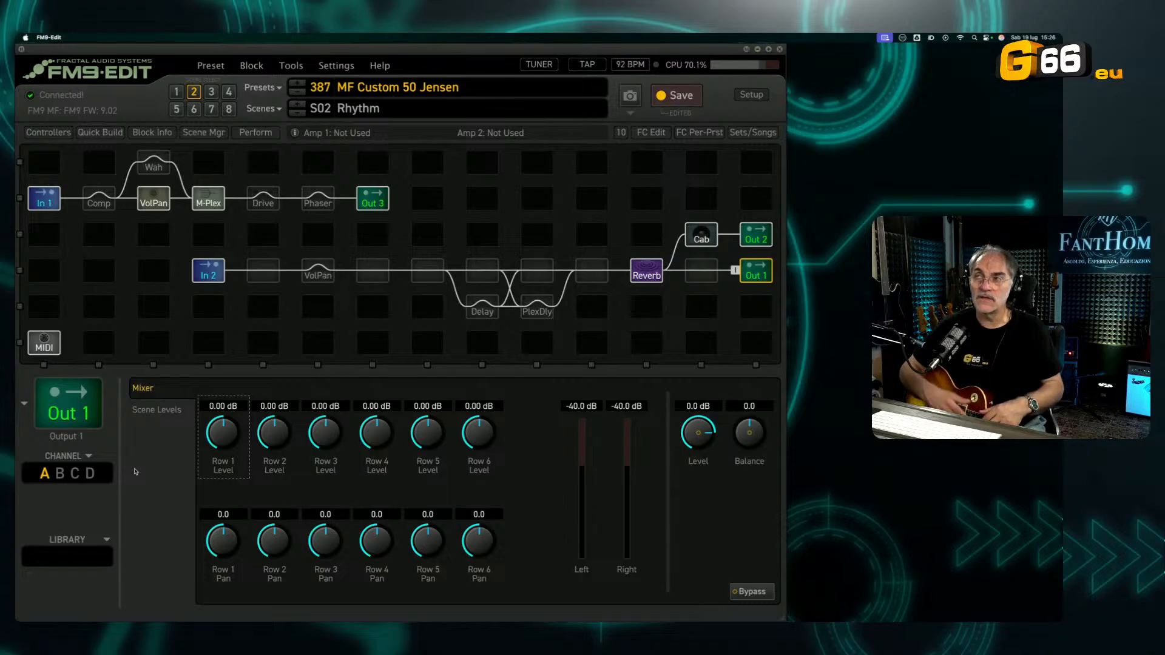
Step: Bypass the Output 1 block and open the Cab block's settings
{"action": "left_click", "coordinate": [765, 281]}
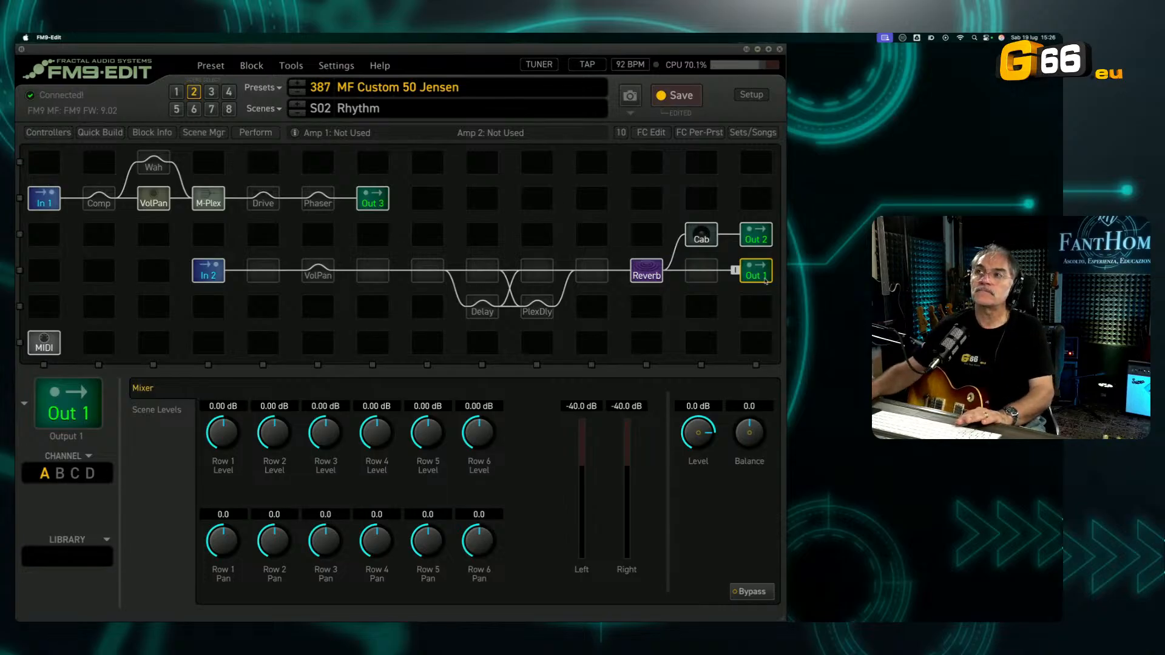
{"action": "double_click", "coordinate": [765, 281]}
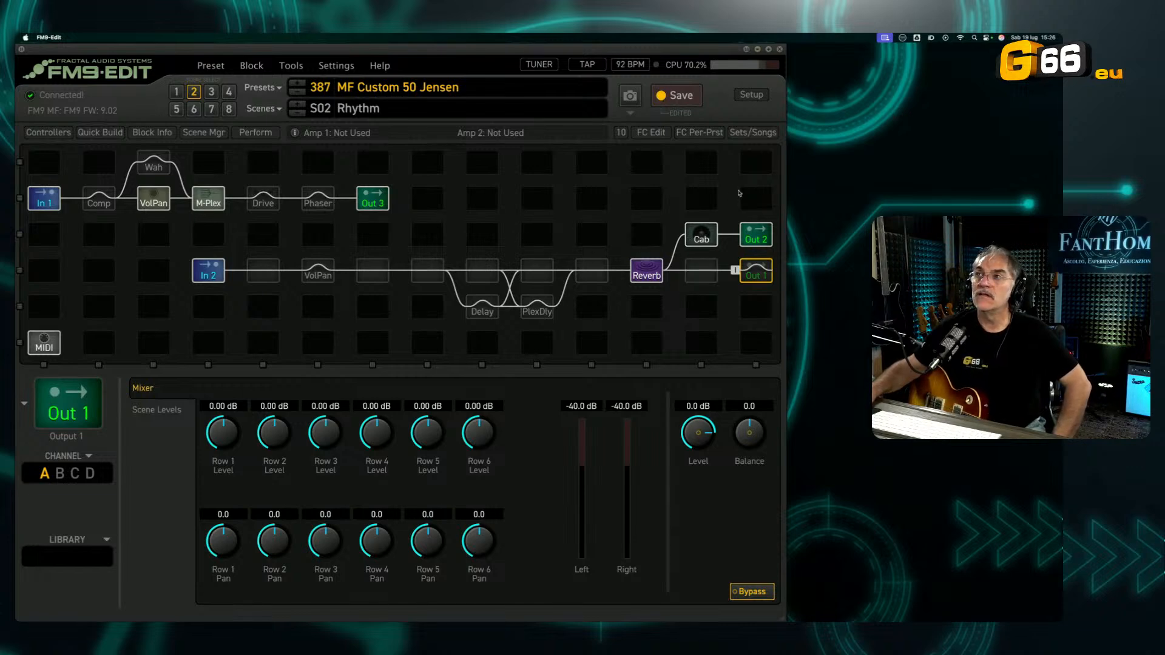
{"action": "left_click", "coordinate": [704, 242]}
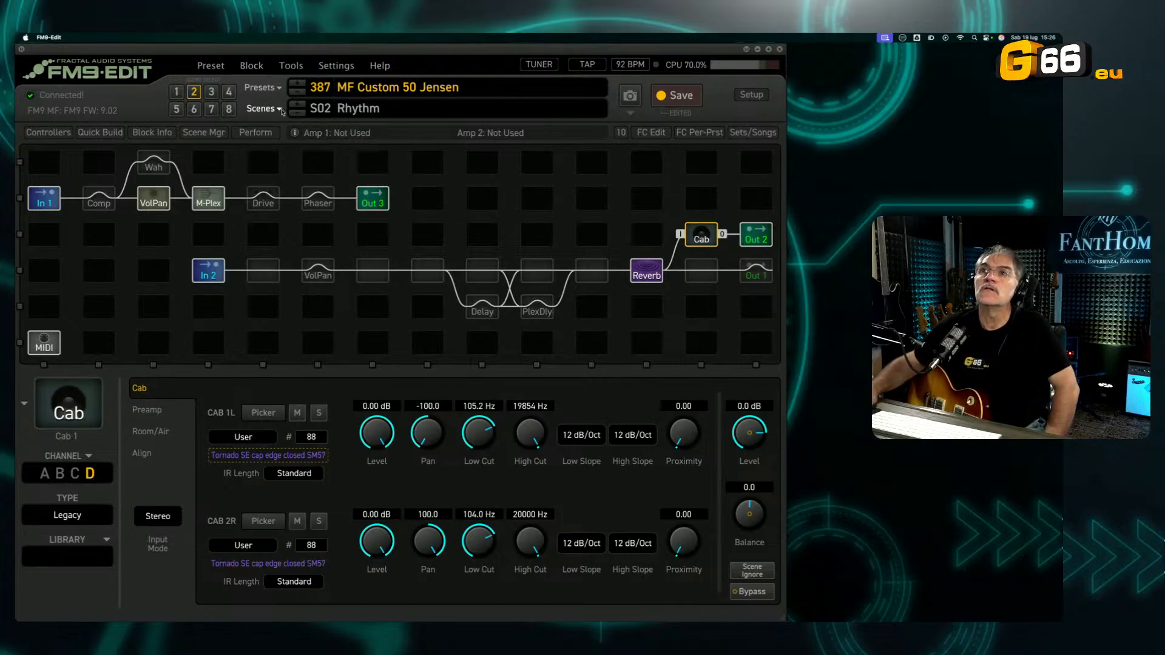
Step: Engage the PlexDly block and switch it to channel B, Econo Shimmer
{"action": "left_click", "coordinate": [532, 312]}
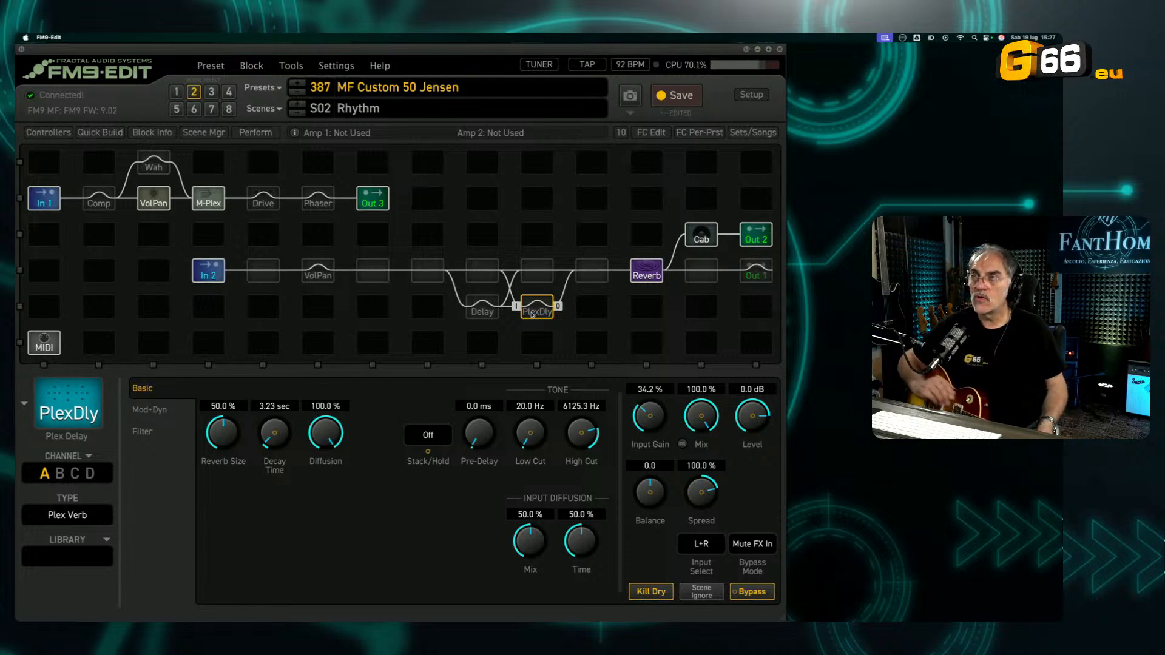
{"action": "key", "text": "space"}
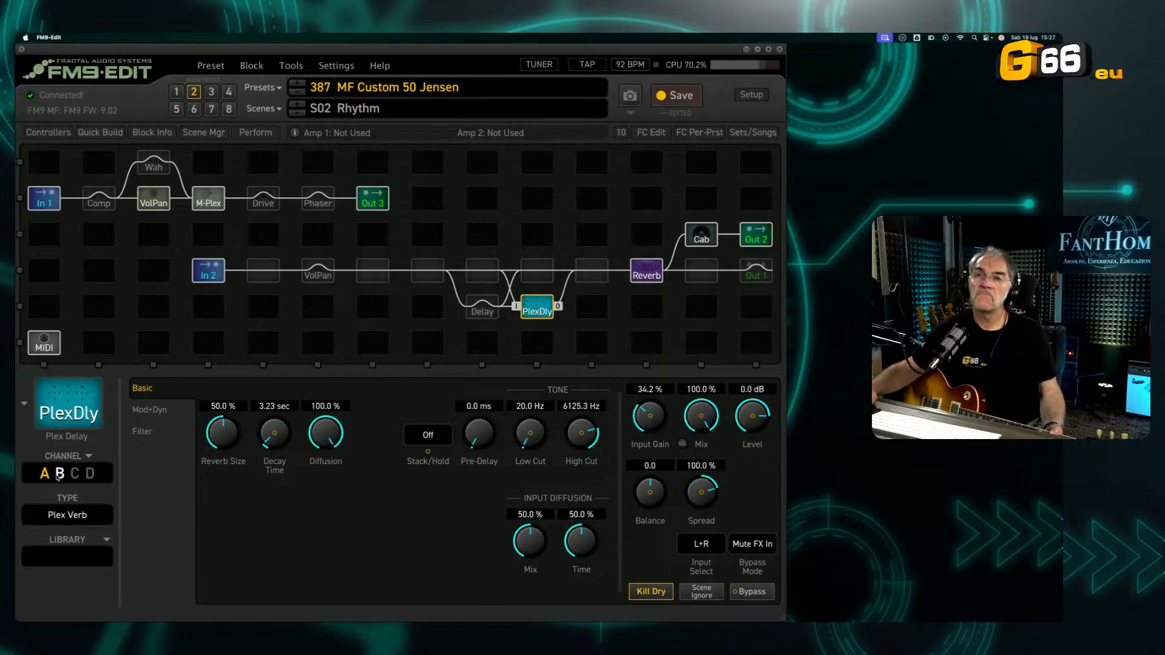
{"action": "left_click", "coordinate": [59, 473]}
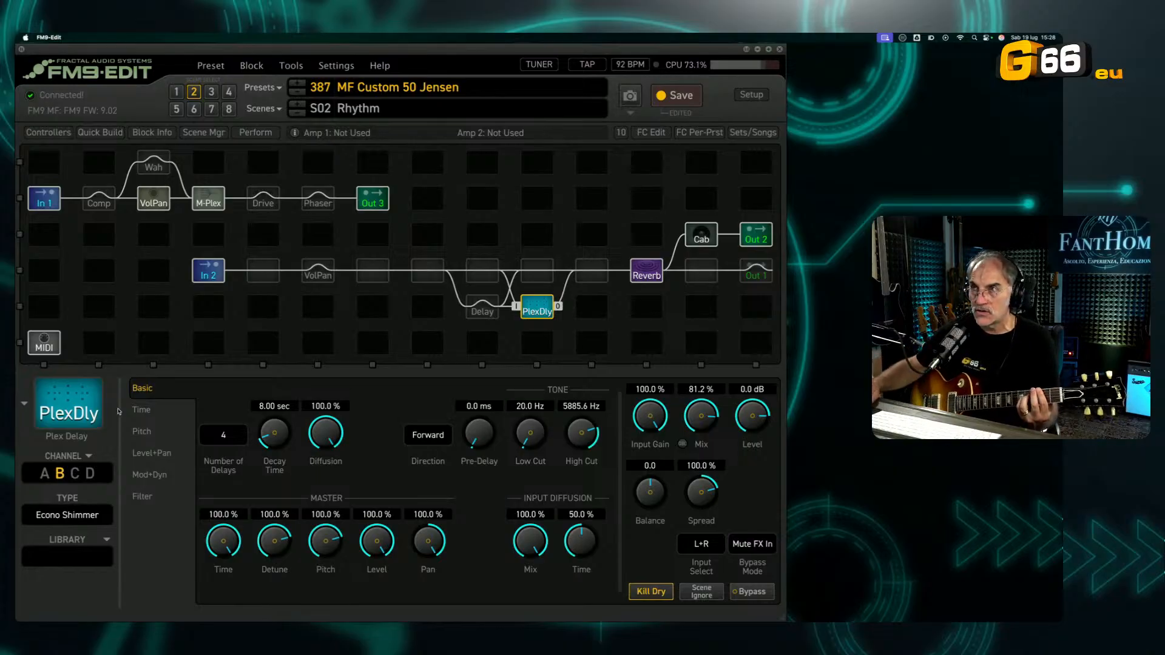
Step: Try the Cab block directly ahead of the Delay block, and move it back in front of Output 2
{"action": "left_click_drag", "start_coordinate": [711, 241], "coordinate": [440, 277]}
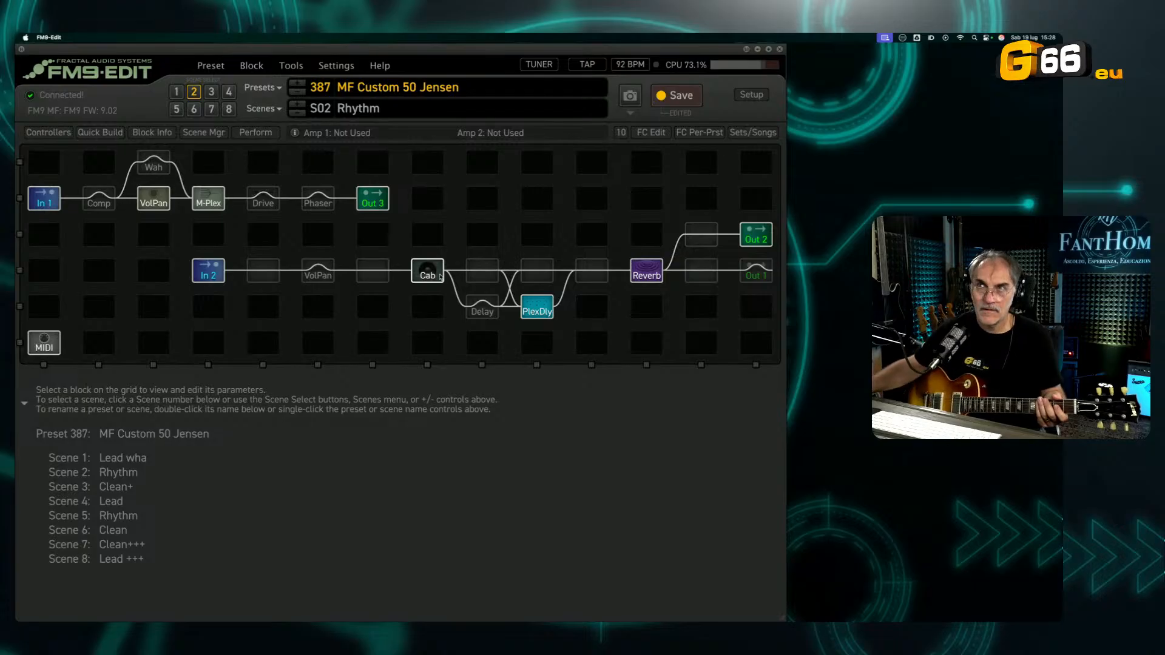
{"action": "left_click_drag", "start_coordinate": [441, 277], "coordinate": [716, 245]}
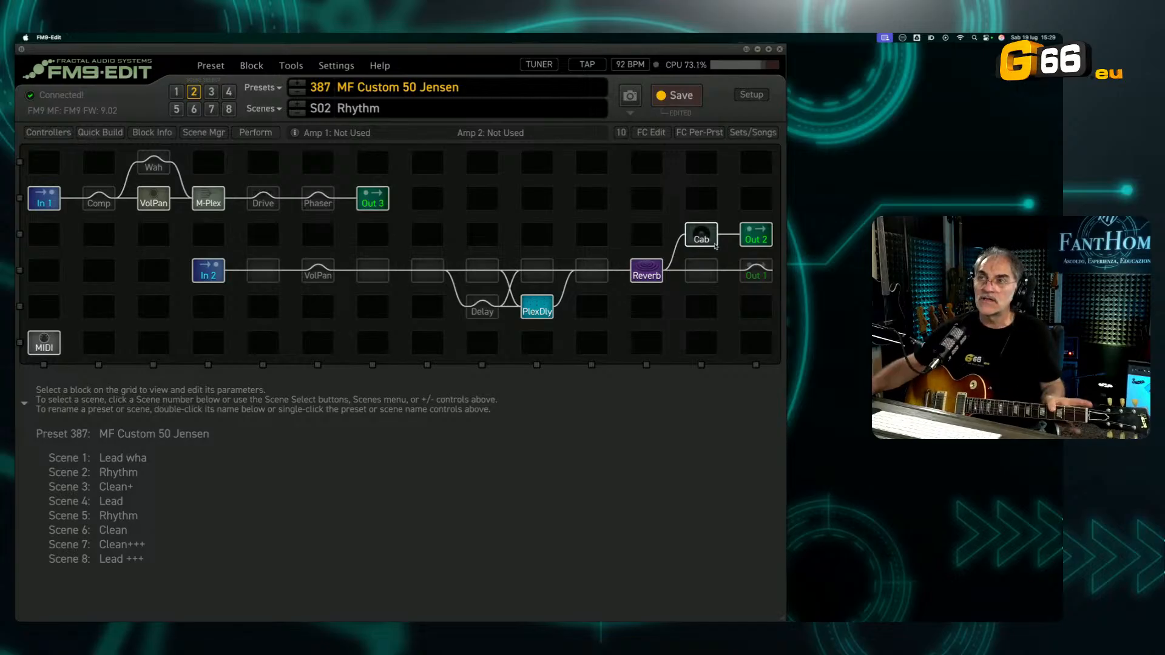
Step: Switch PlexDly to channel A, Plex Verb, and compare the Cab block ahead of the Delay and in front of Output 2
{"action": "left_click", "coordinate": [540, 305]}
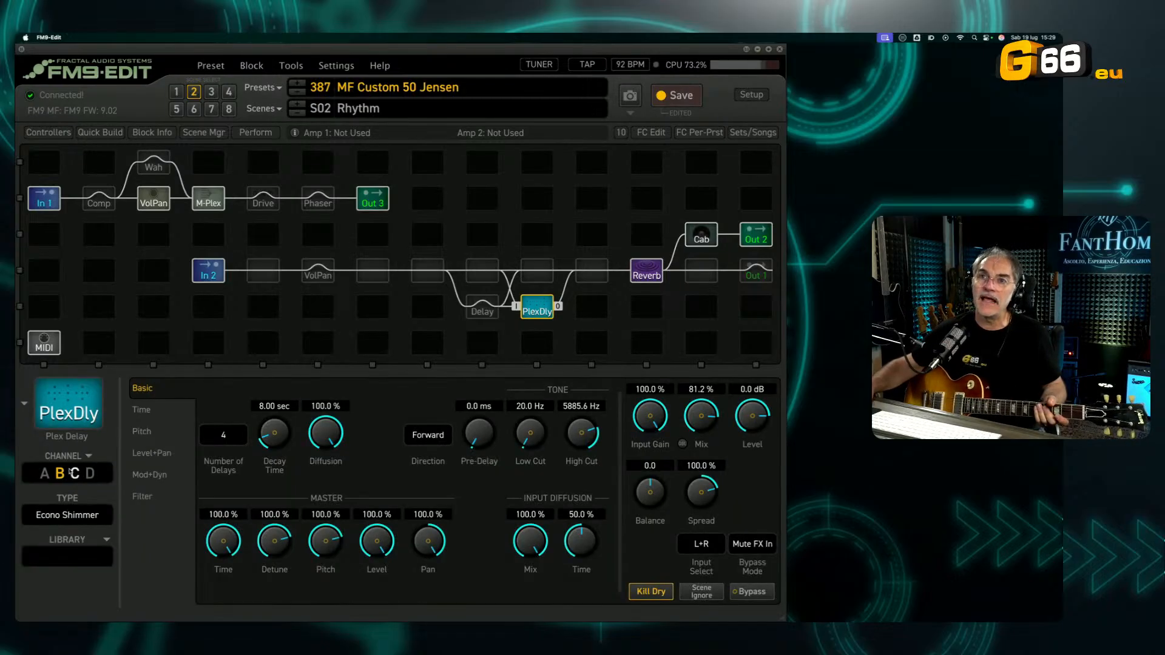
{"action": "left_click", "coordinate": [45, 473]}
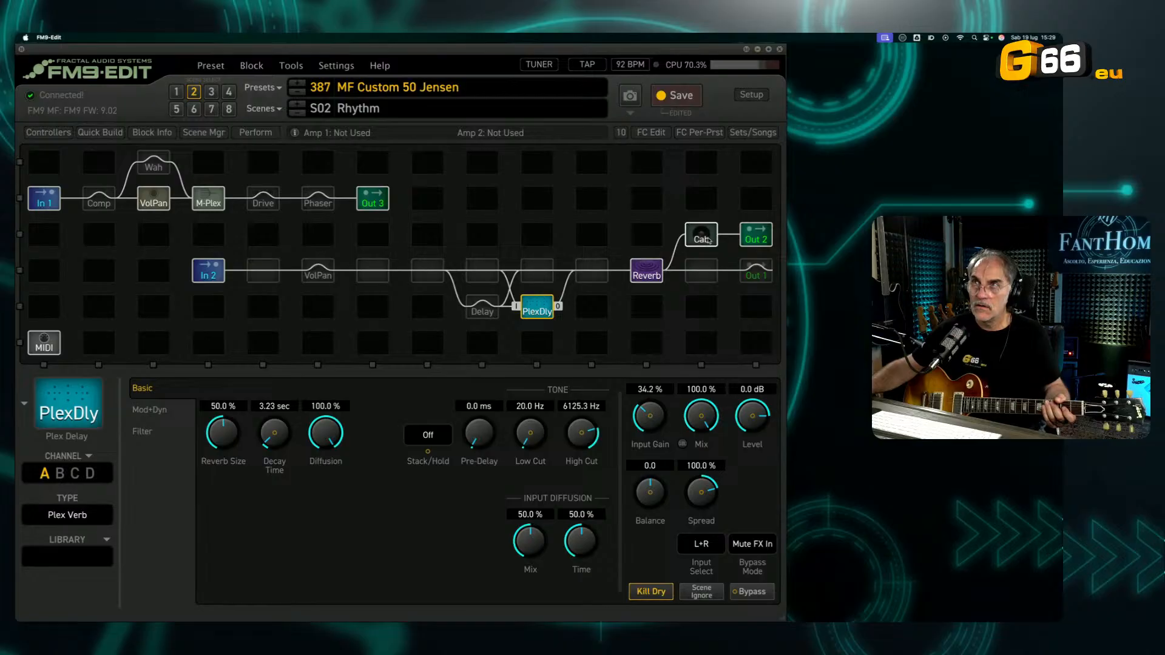
{"action": "left_click", "coordinate": [703, 239]}
{"action": "left_click", "coordinate": [427, 280]}
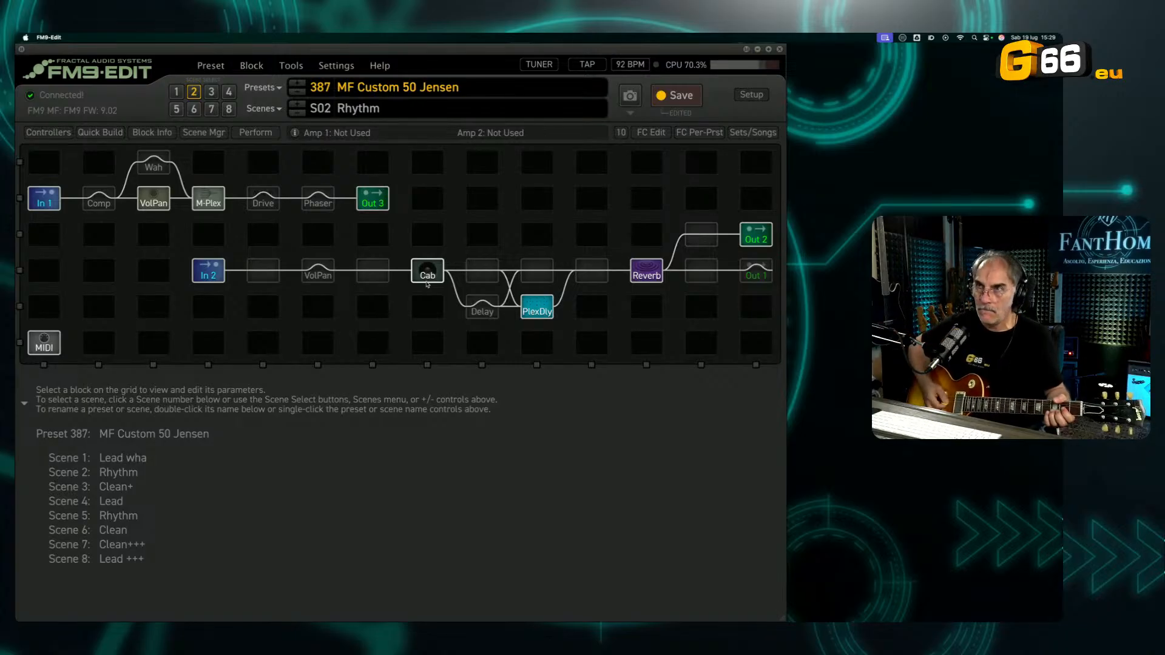
{"action": "left_click_drag", "start_coordinate": [427, 281], "coordinate": [701, 244]}
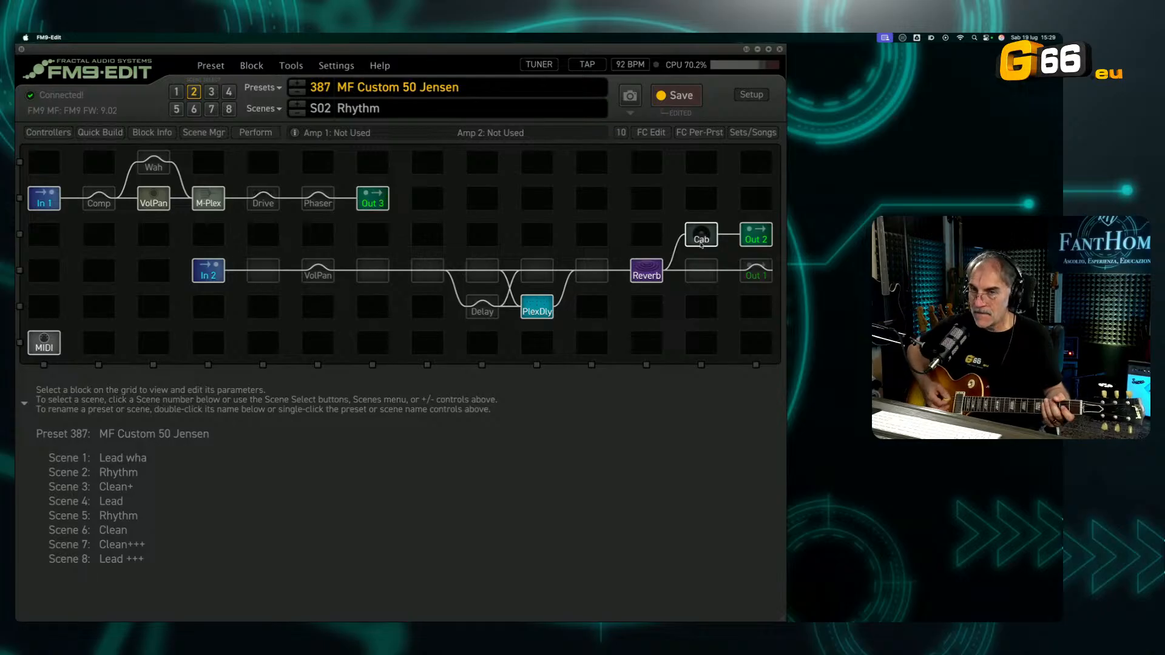
Step: Return PlexDly to channel B and compare the Cab block's two positions again, ending in front of Output 2
{"action": "left_click", "coordinate": [542, 311]}
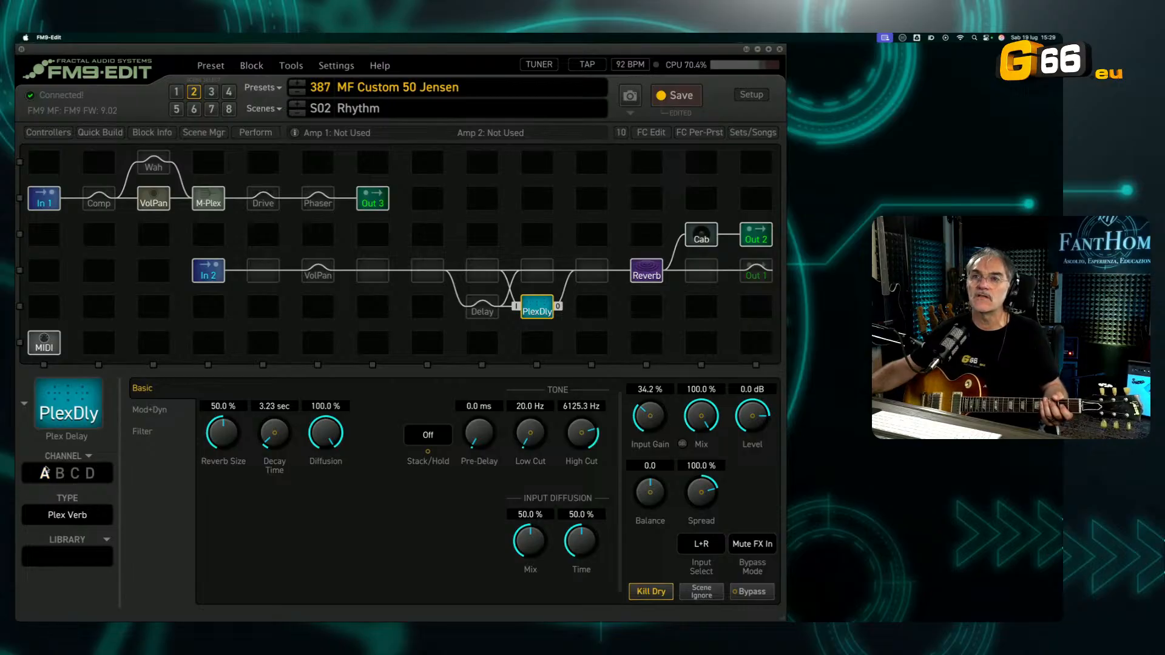
{"action": "left_click", "coordinate": [61, 474]}
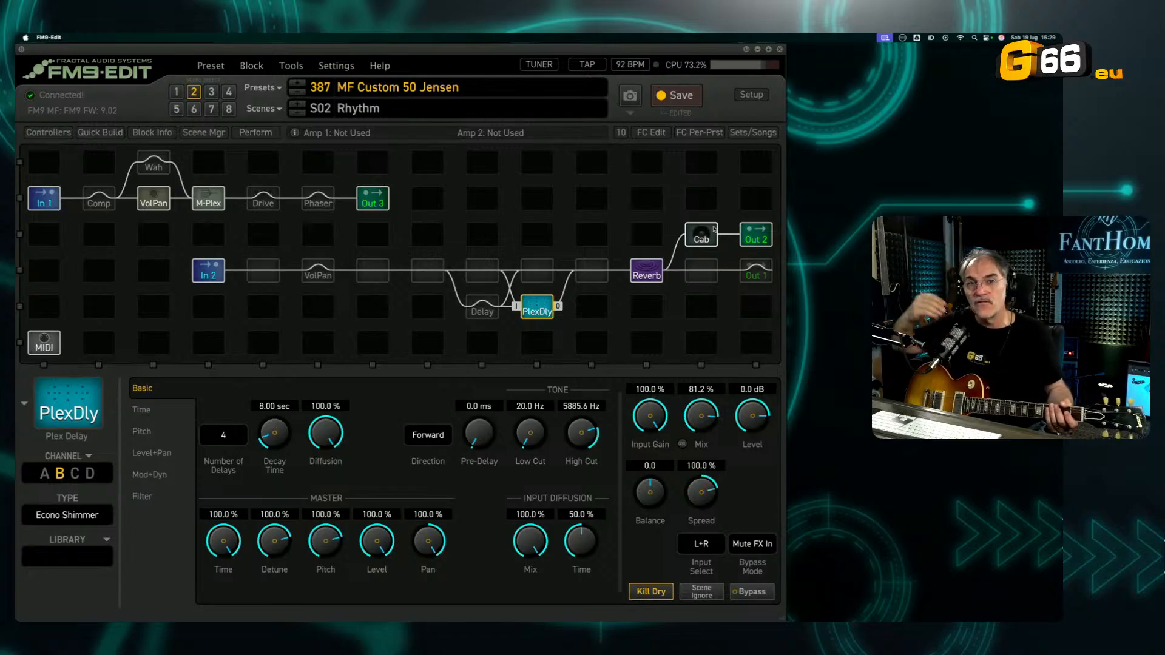
{"action": "left_click_drag", "start_coordinate": [714, 228], "coordinate": [427, 277]}
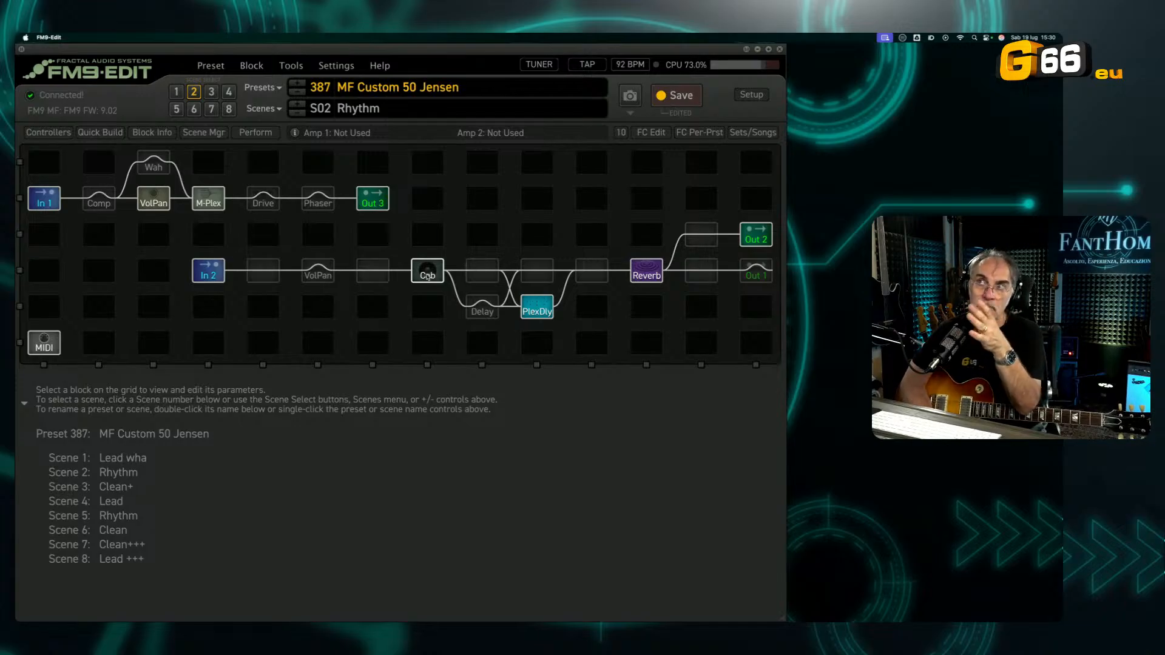
{"action": "left_click", "coordinate": [428, 276]}
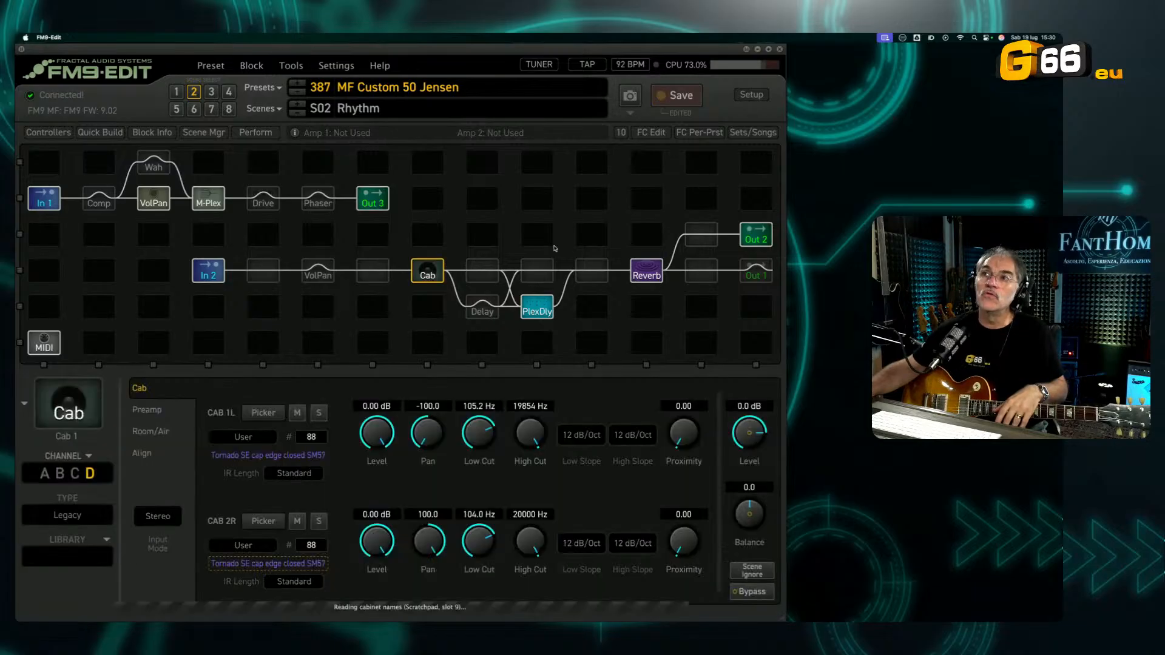
{"action": "left_click", "coordinate": [702, 241]}
{"action": "left_click_drag", "start_coordinate": [702, 240], "coordinate": [702, 242]}
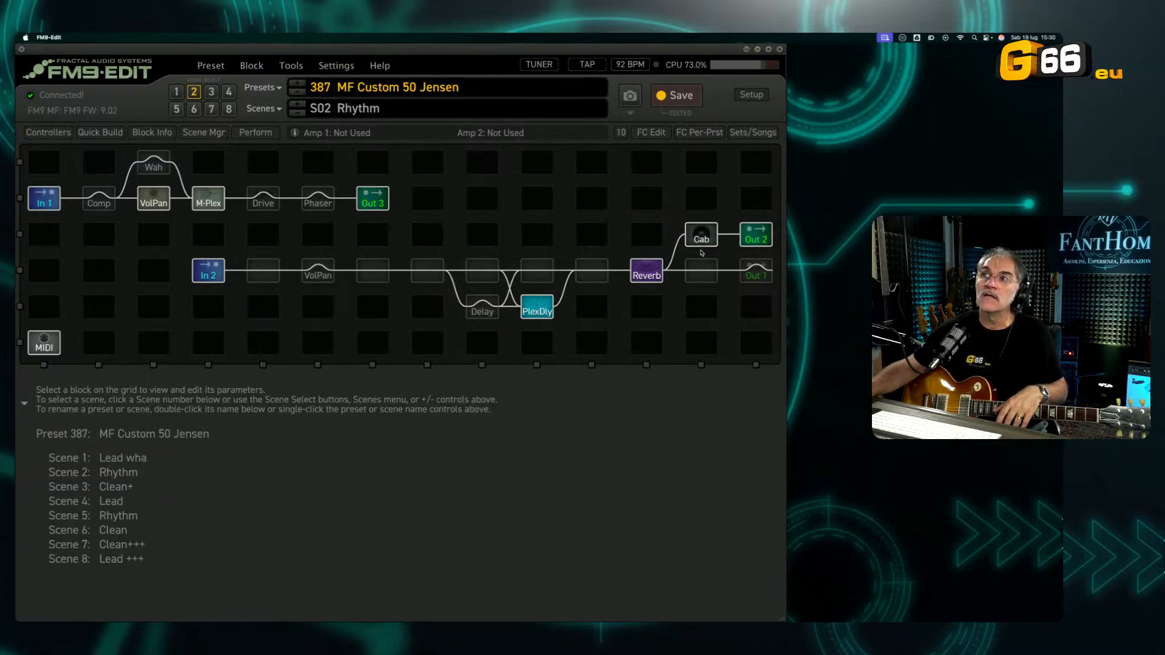